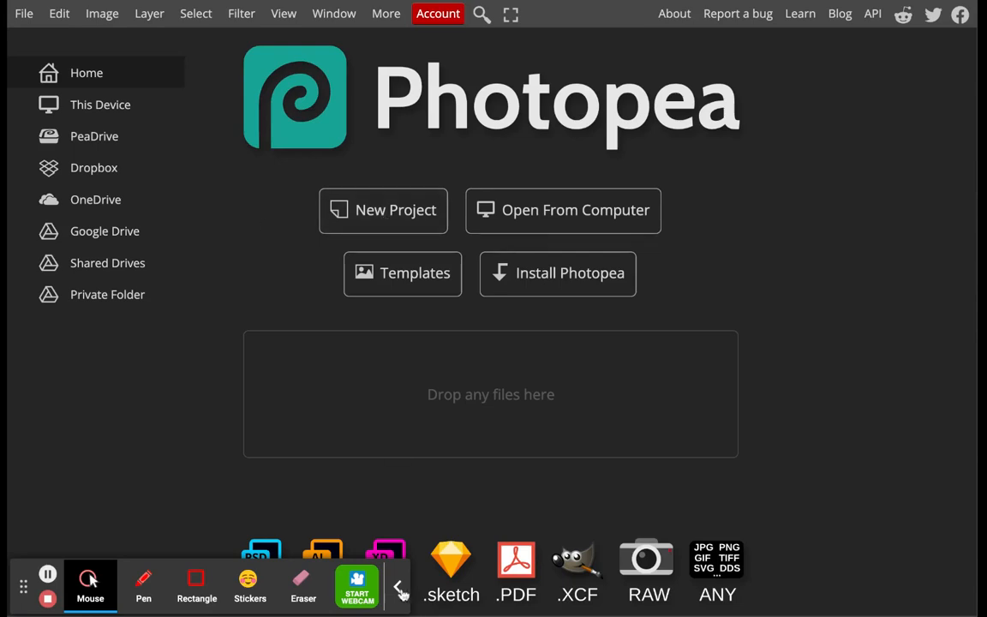
Step: Start a new project and name it GBZoom
{"action": "left_click", "coordinate": [398, 587]}
{"action": "left_click", "coordinate": [391, 216]}
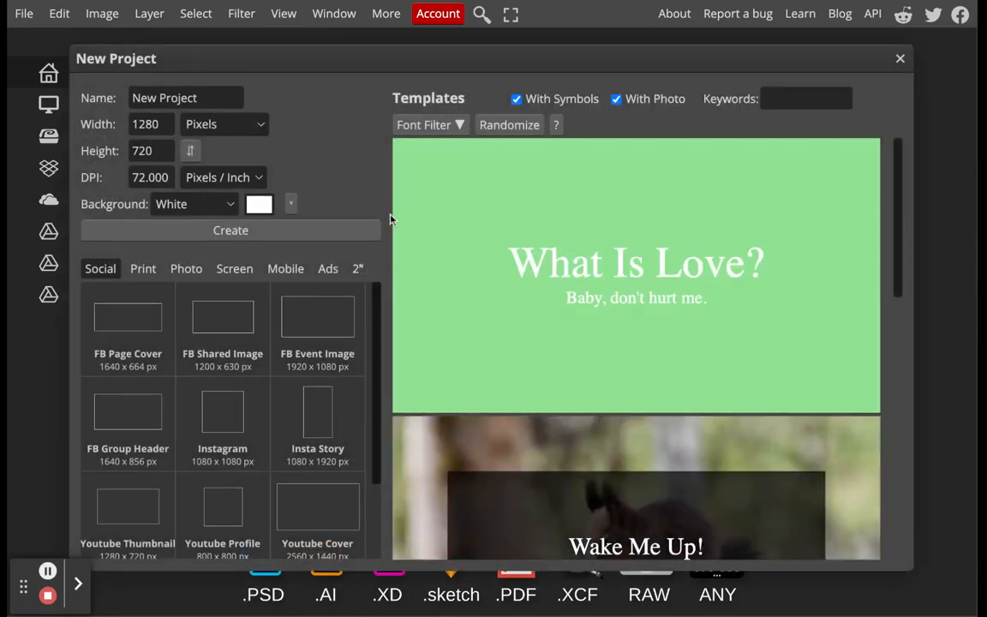
{"action": "left_click", "coordinate": [213, 99]}
{"action": "triple_click", "coordinate": [213, 99]}
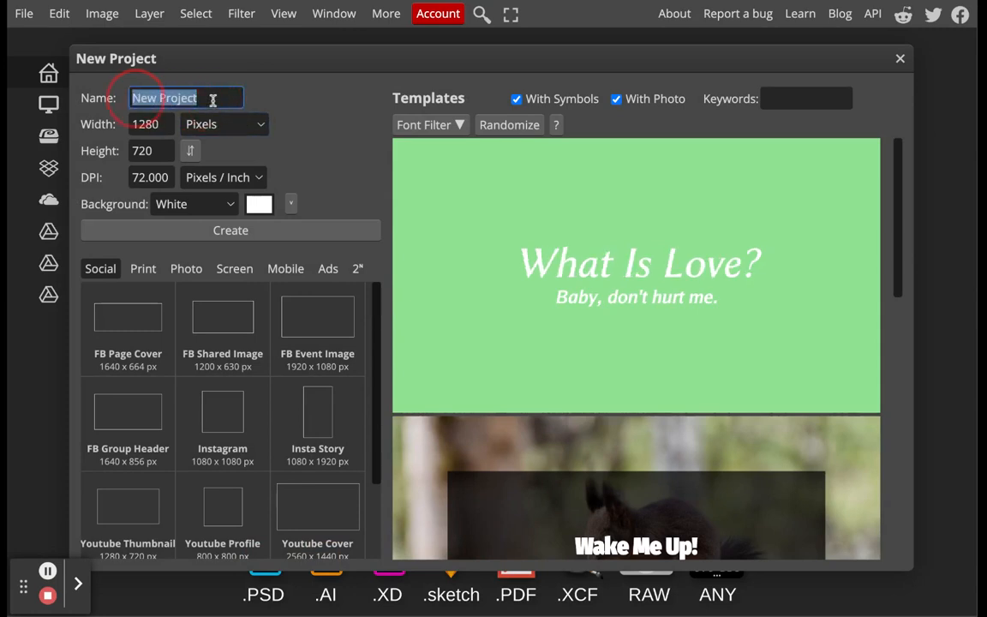
{"action": "type", "text": "GB"}
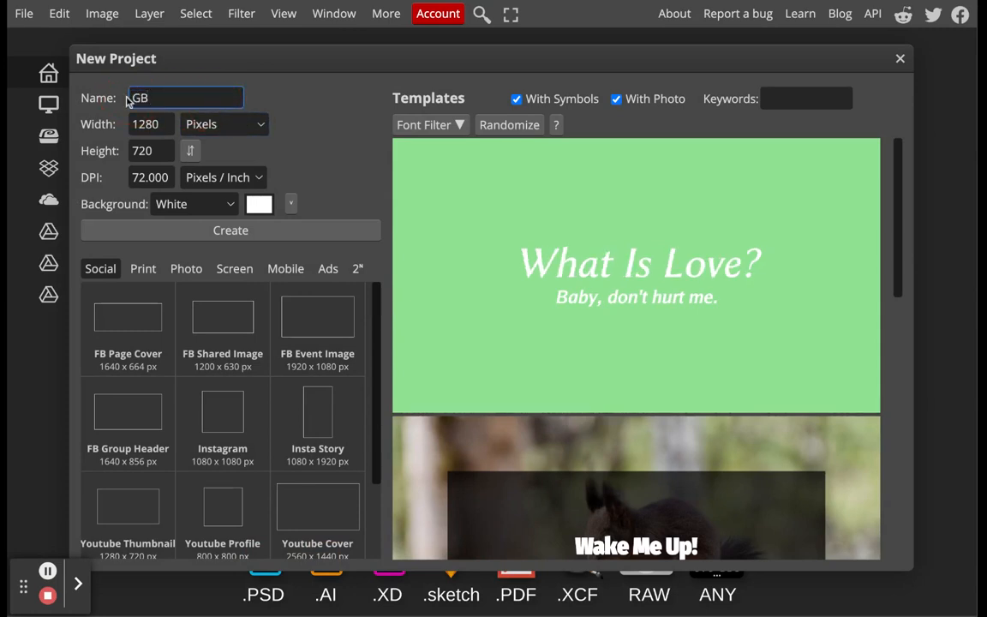
{"action": "type", "text": "Zoom"}
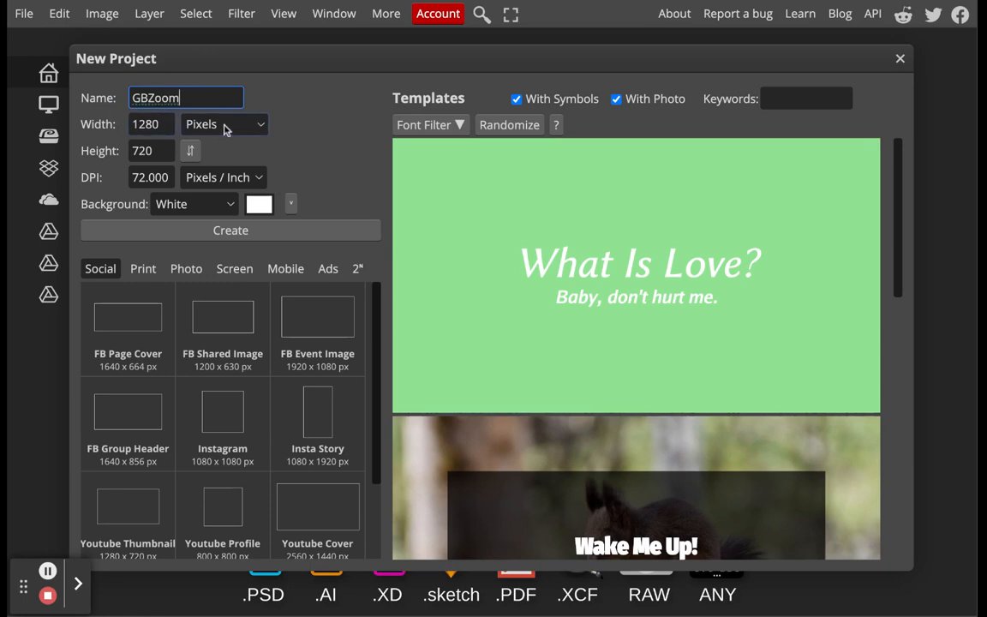
Step: Create the document in inches, 8 wide by 10 high, at 300 DPI with a white background
{"action": "left_click", "coordinate": [225, 129]}
{"action": "key", "text": "Down"}
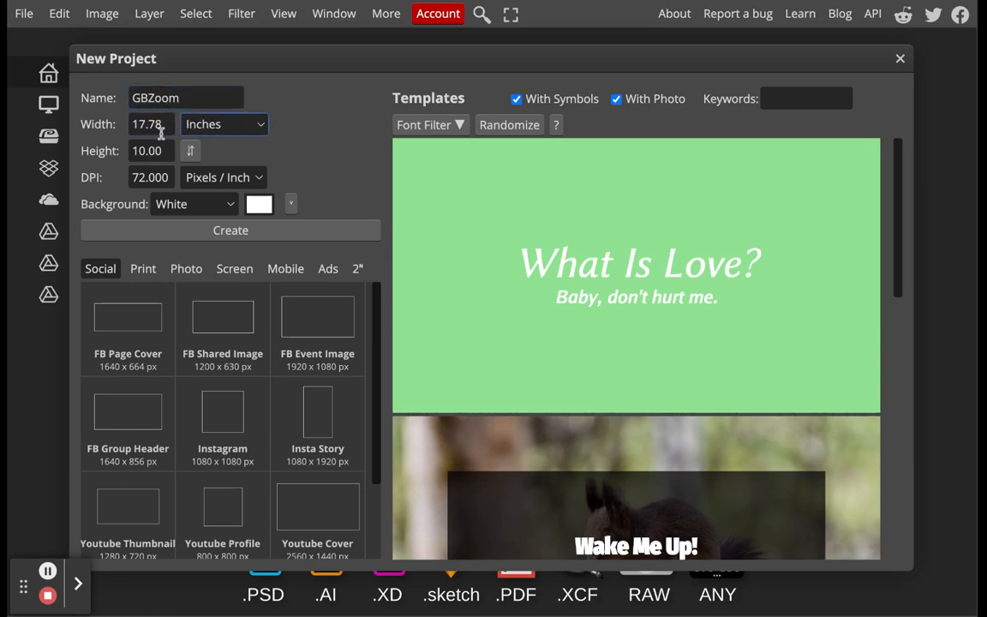
{"action": "double_click", "coordinate": [165, 124]}
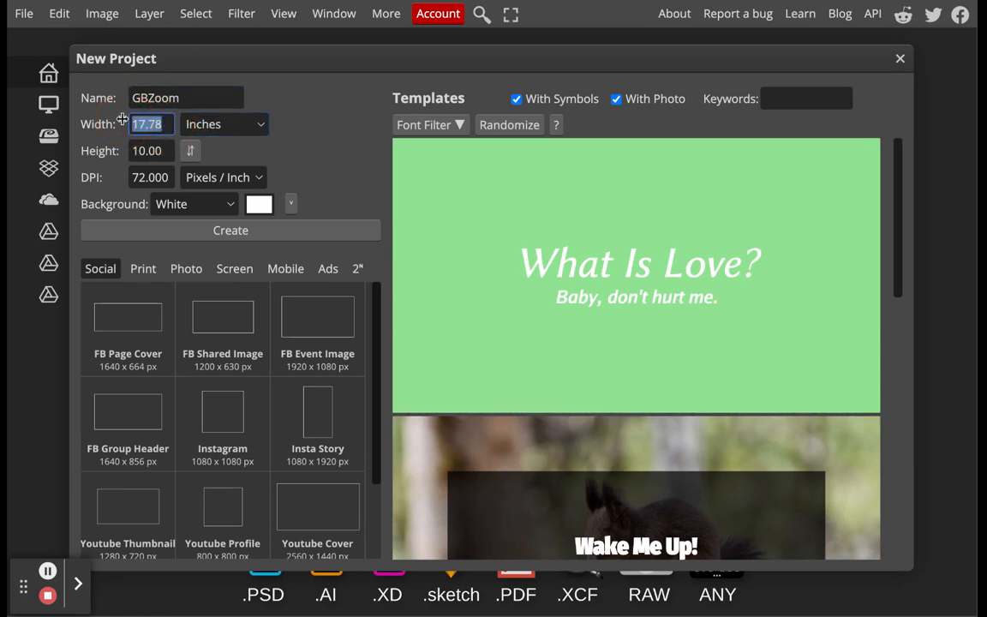
{"action": "type", "text": "8"}
{"action": "key", "text": "Tab"}
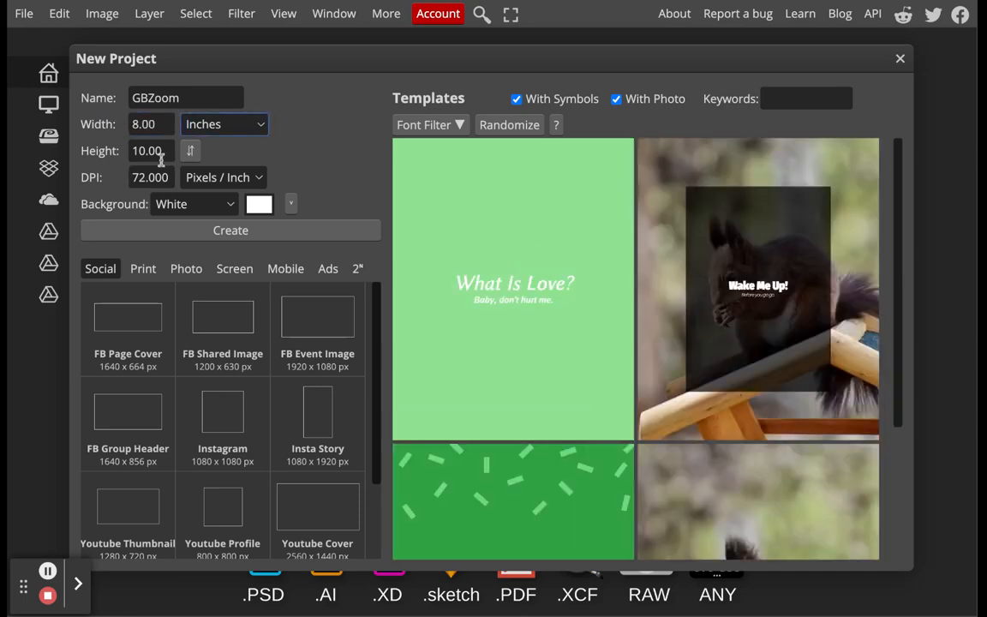
{"action": "double_click", "coordinate": [133, 178]}
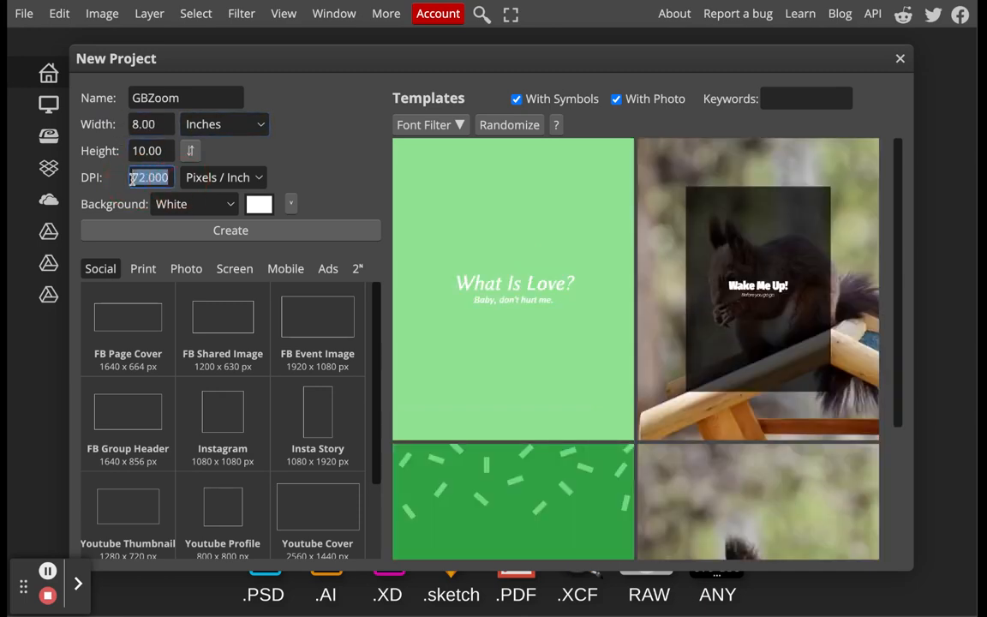
{"action": "type", "text": "300"}
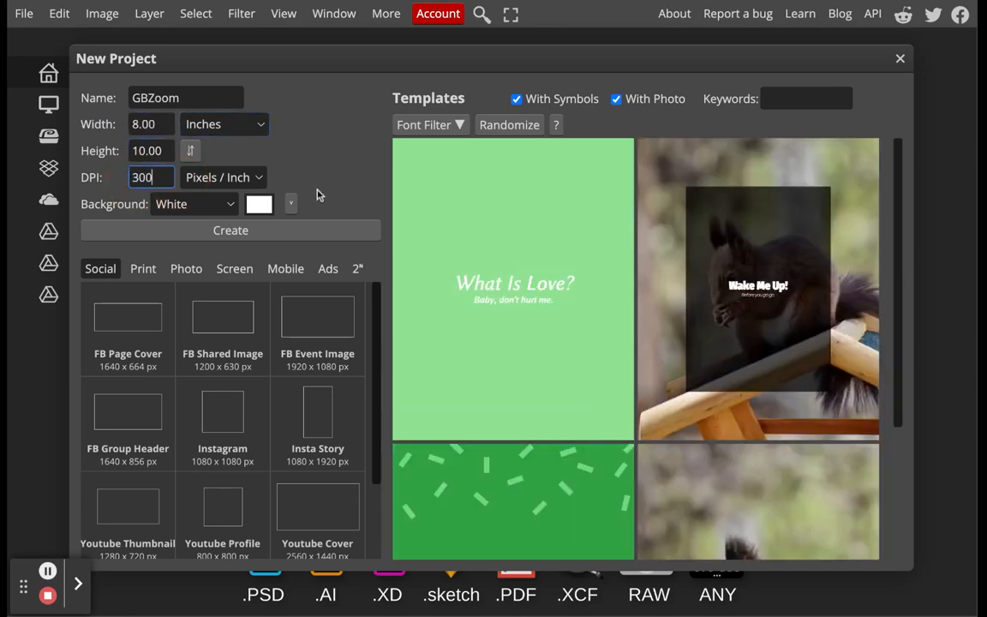
{"action": "left_click", "coordinate": [199, 231]}
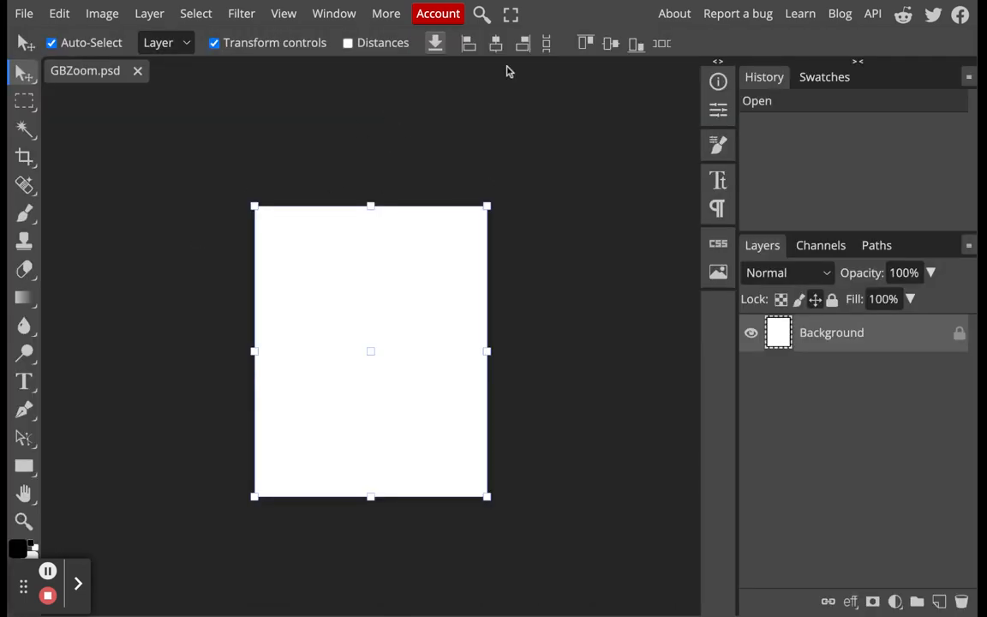
Step: Open and place the ZOOM IMAGE telephone photo into the document at its default size and apply the placement
{"action": "left_click", "coordinate": [291, 19]}
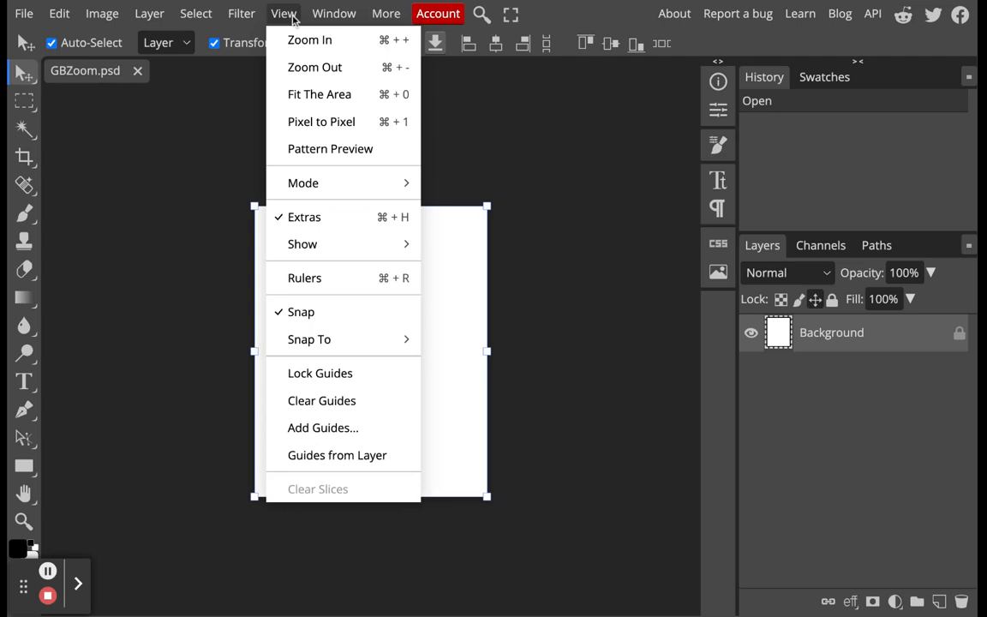
{"action": "left_click", "coordinate": [289, 94]}
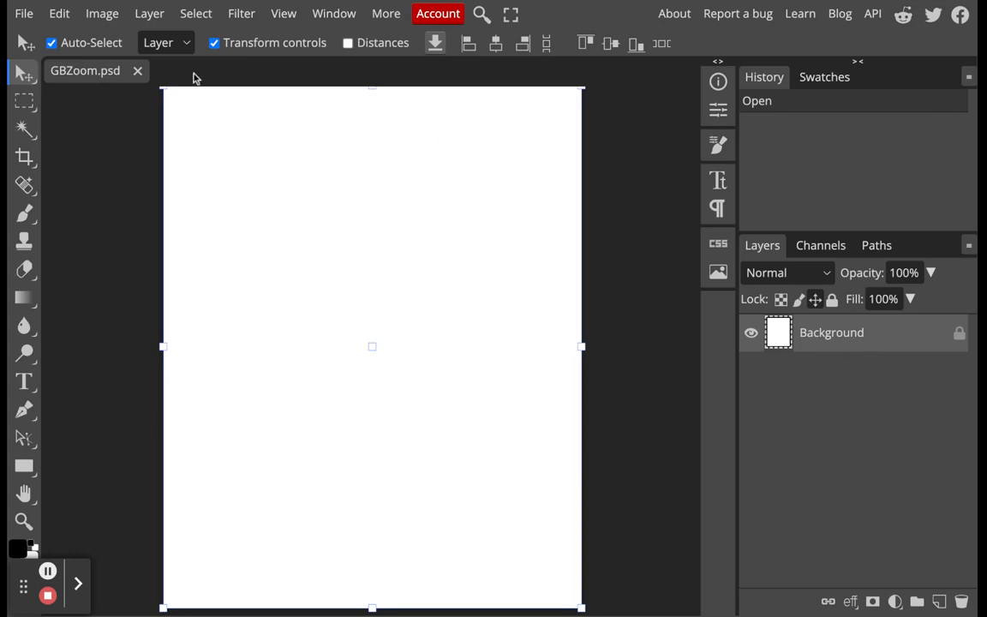
{"action": "left_click", "coordinate": [31, 14]}
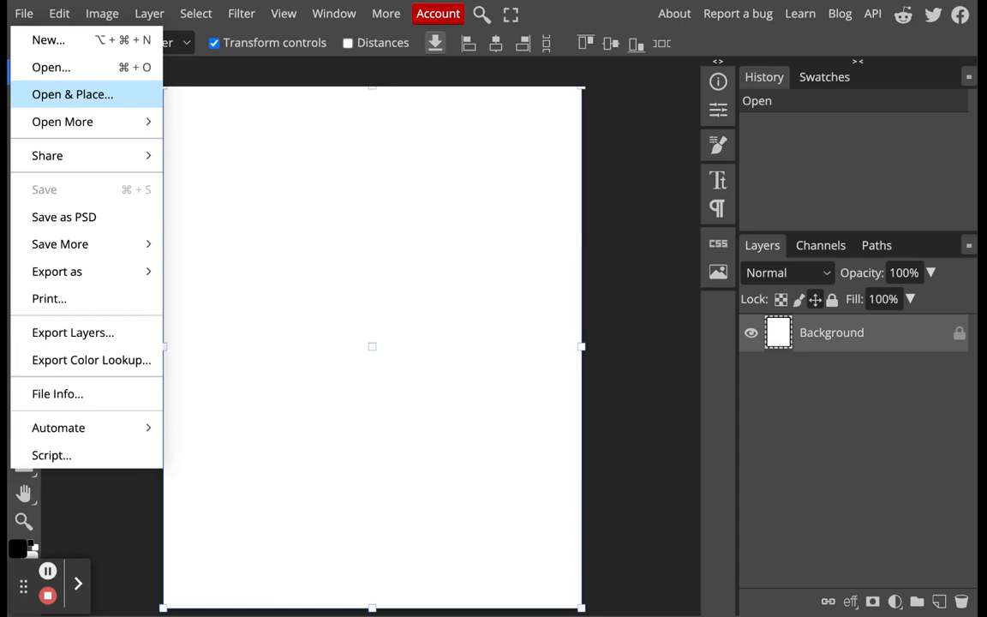
{"action": "left_click", "coordinate": [71, 94]}
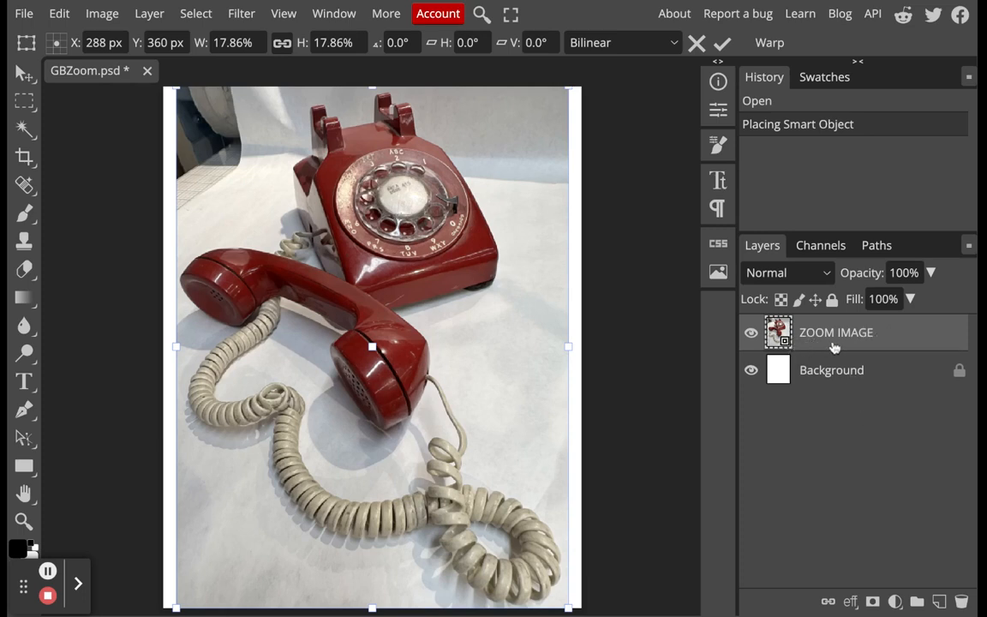
{"action": "left_click", "coordinate": [833, 345]}
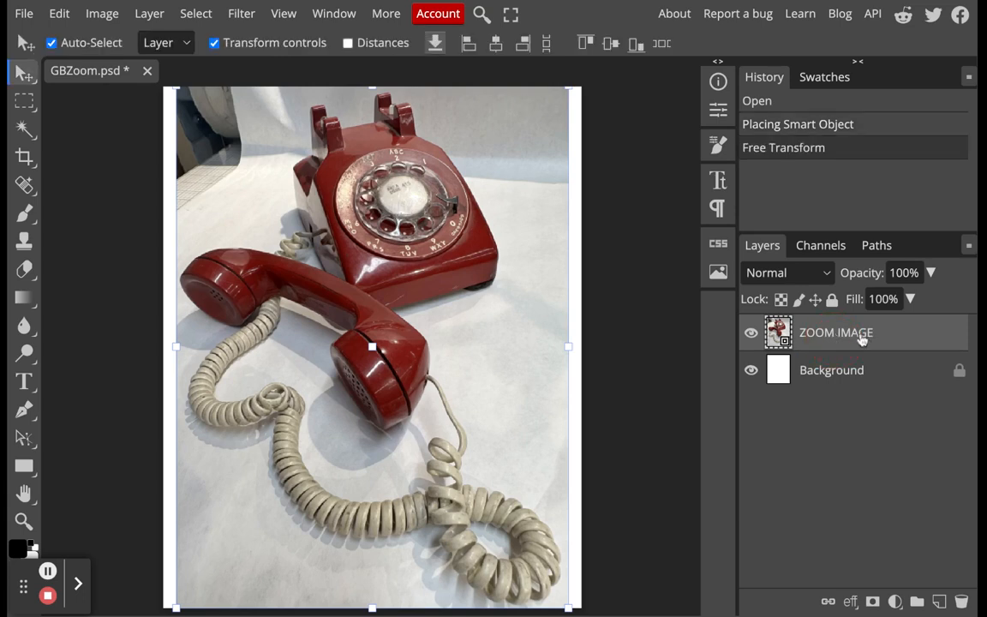
Step: Rasterize the ZOOM IMAGE smart object layer
{"action": "left_click", "coordinate": [150, 14]}
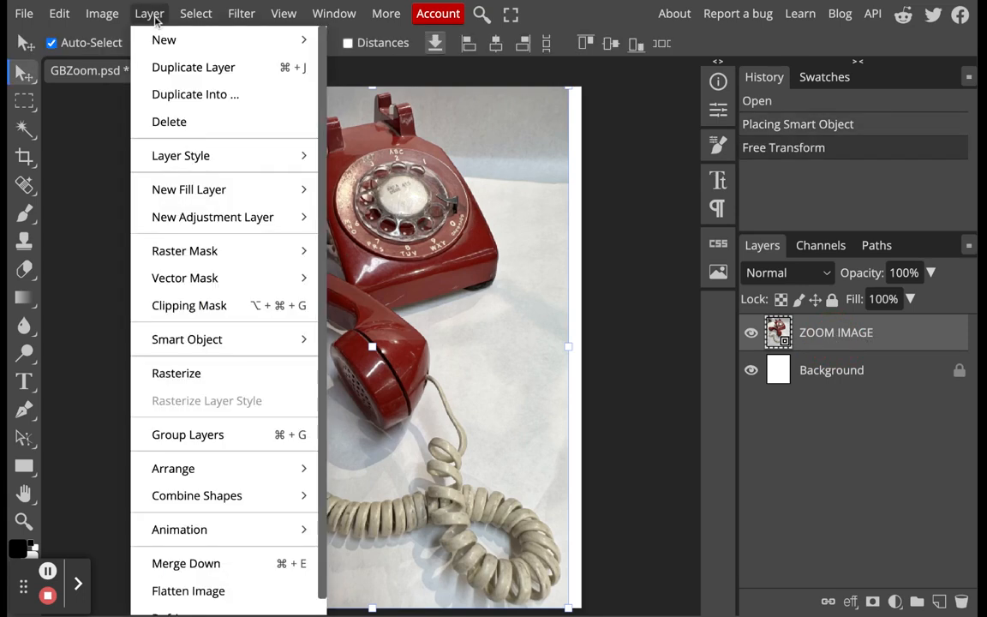
{"action": "left_click", "coordinate": [192, 375]}
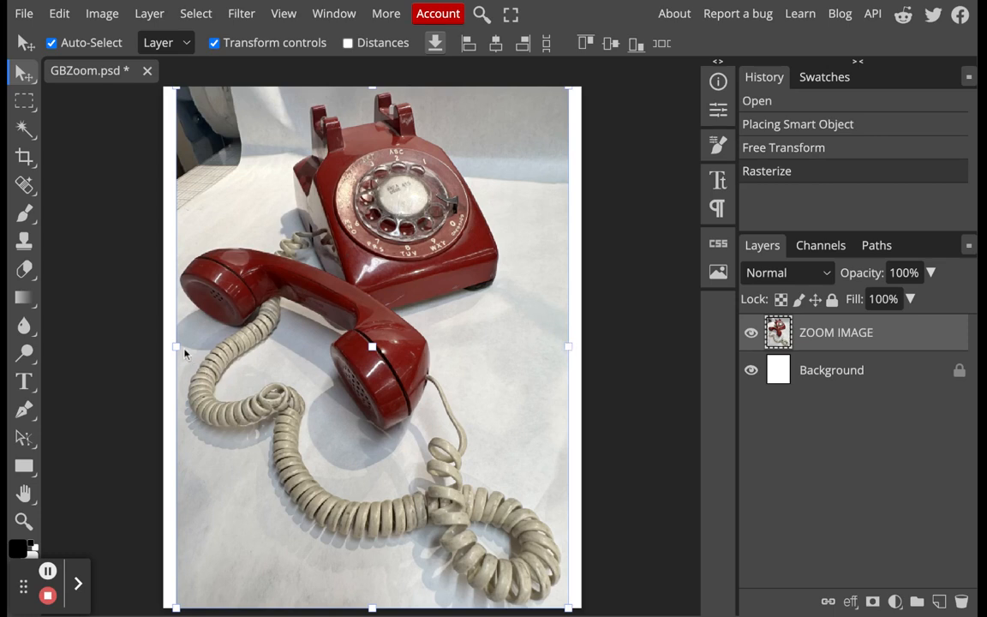
{"action": "left_click", "coordinate": [214, 44]}
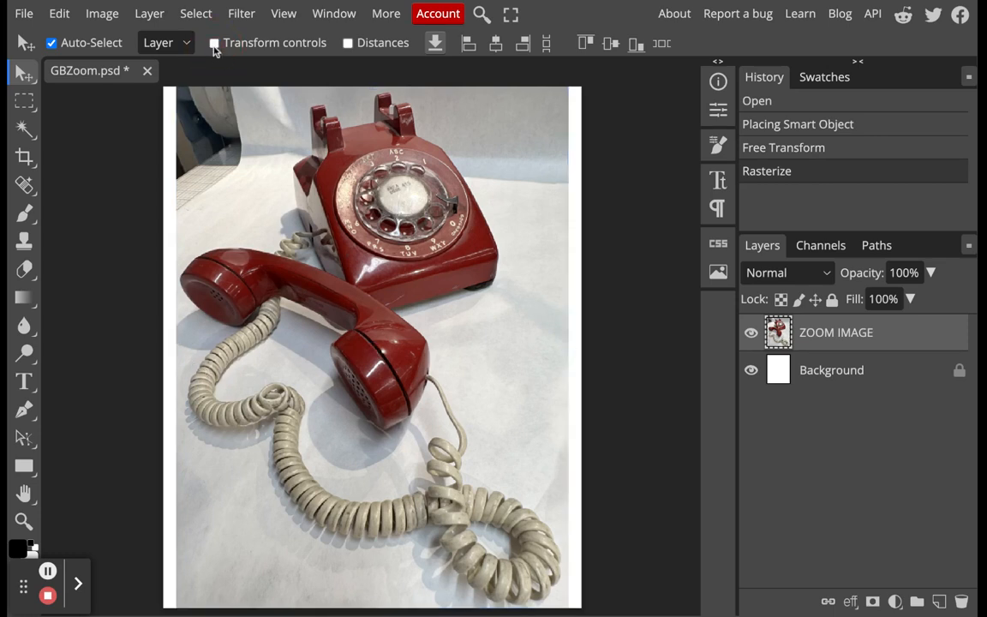
{"action": "left_click", "coordinate": [214, 43]}
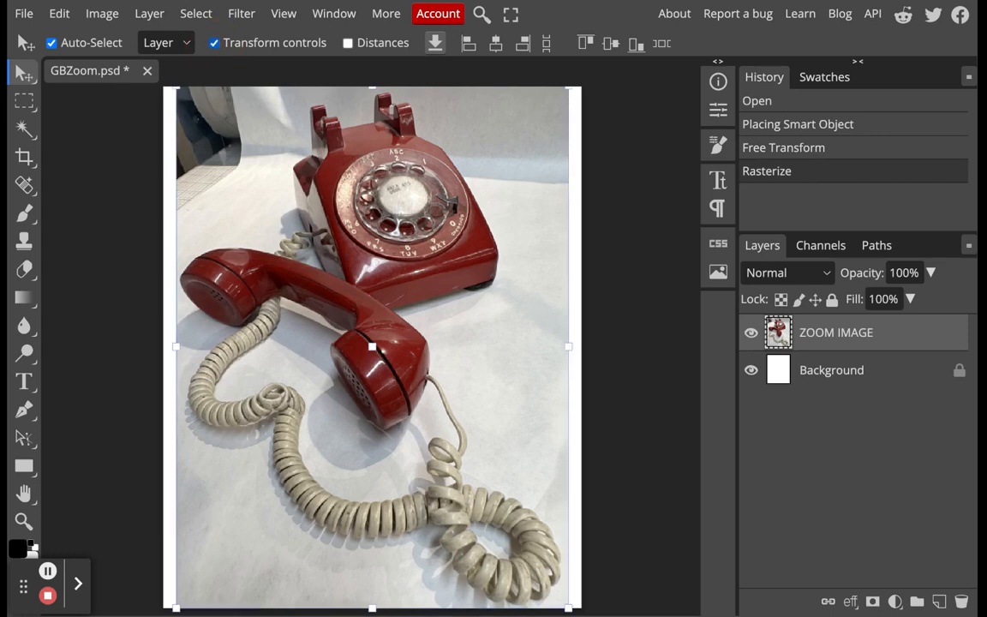
Step: Select a rectangle around the coiled cord near the photo's lower right and copy it to a new layer with Layer Via Copy
{"action": "left_click", "coordinate": [25, 102]}
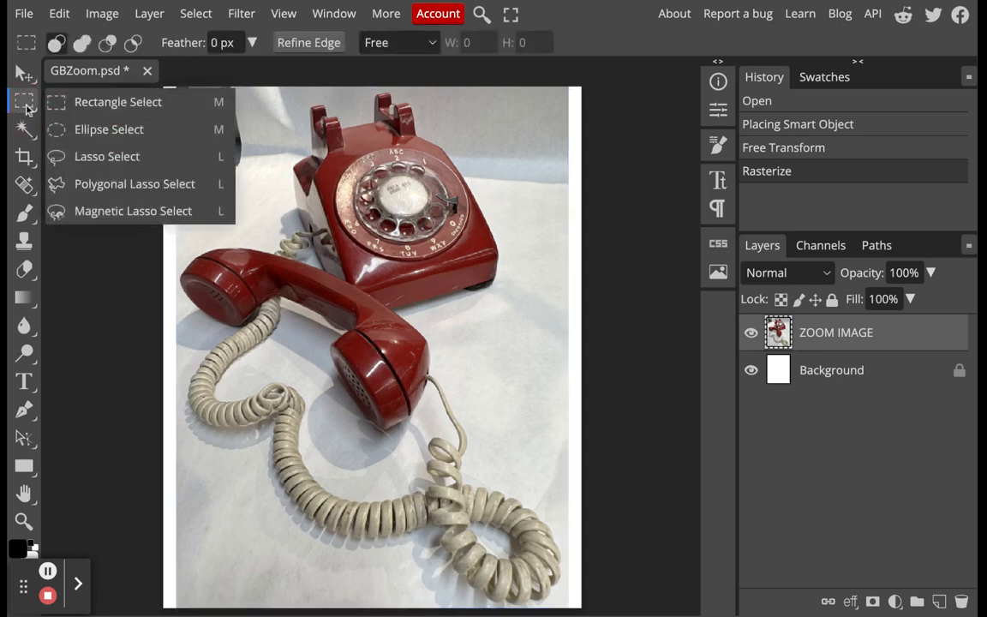
{"action": "mouse_move", "coordinate": [27, 109]}
{"action": "left_mouse_down"}
{"action": "mouse_move", "coordinate": [54, 106]}
{"action": "mouse_move", "coordinate": [77, 126]}
{"action": "mouse_move", "coordinate": [78, 185]}
{"action": "mouse_move", "coordinate": [72, 96]}
{"action": "mouse_move", "coordinate": [66, 123]}
{"action": "mouse_move", "coordinate": [74, 102]}
{"action": "left_mouse_up"}
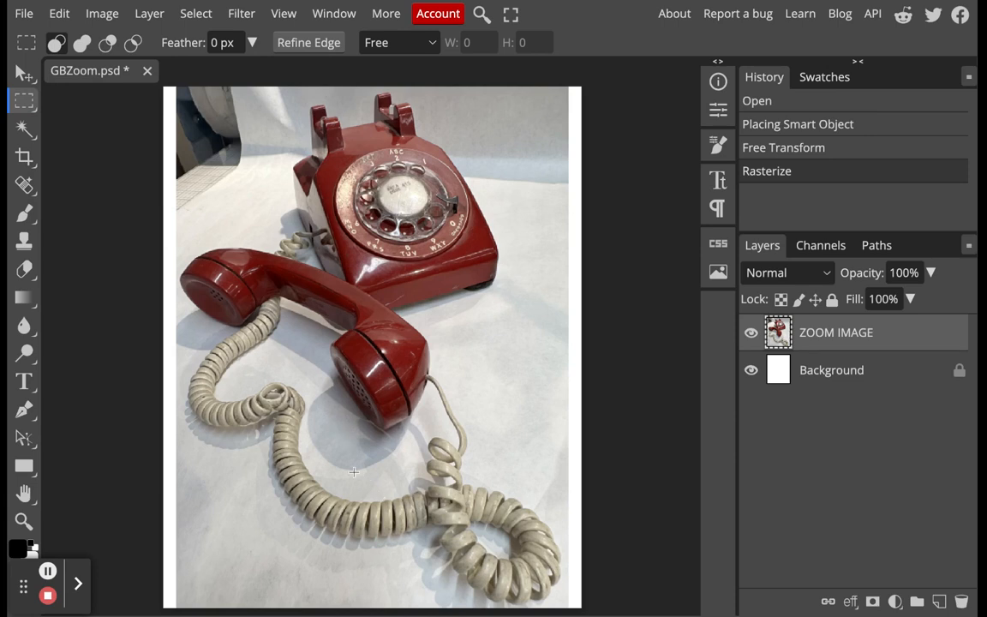
{"action": "left_click_drag", "start_coordinate": [349, 471], "coordinate": [520, 582]}
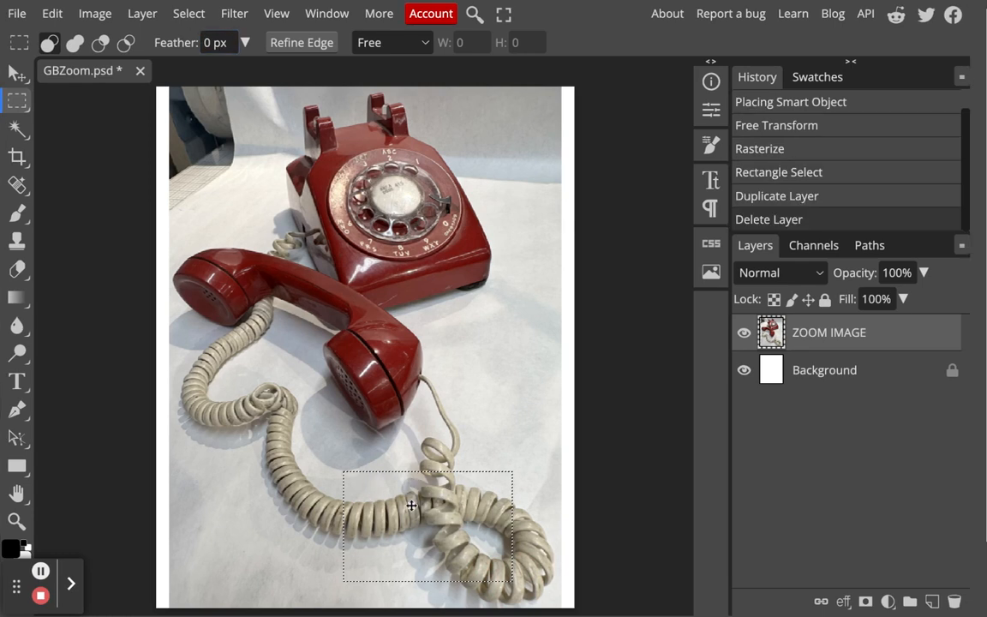
{"action": "left_click", "coordinate": [143, 13]}
{"action": "mouse_move", "coordinate": [283, 39]}
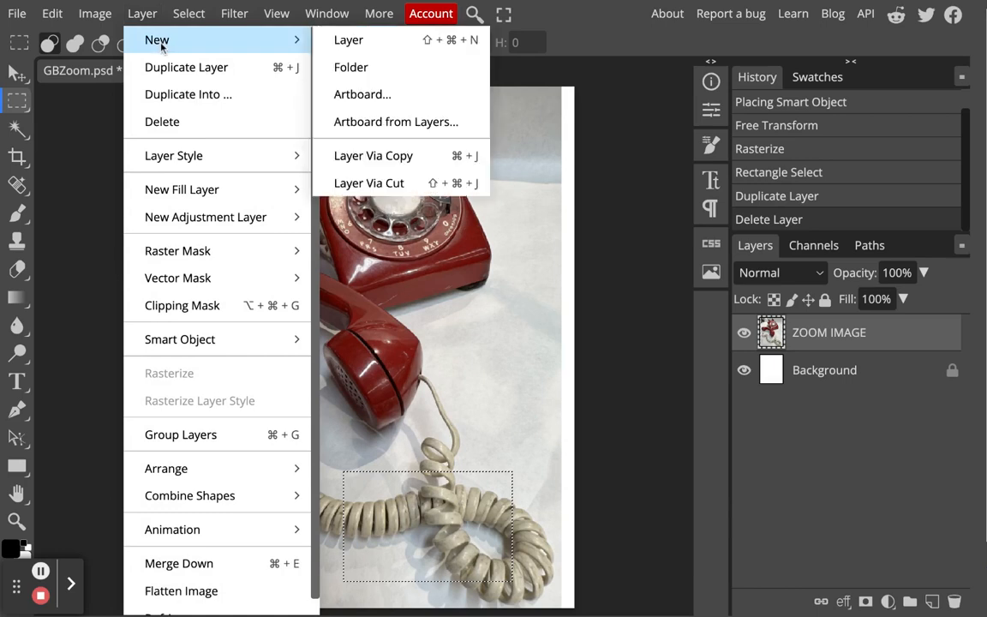
{"action": "left_click", "coordinate": [398, 159]}
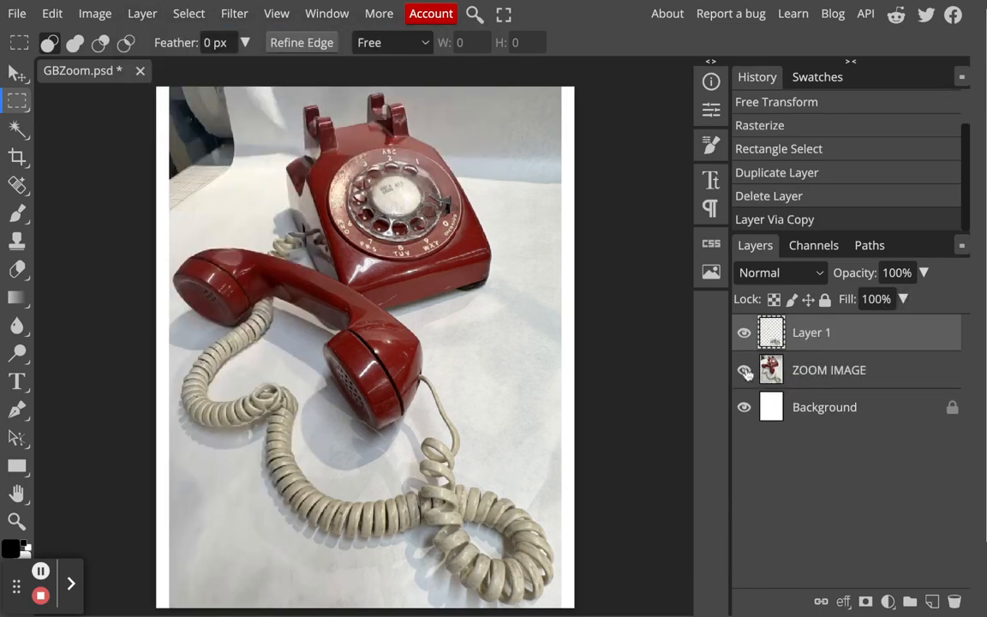
{"action": "left_click", "coordinate": [745, 372]}
{"action": "left_click", "coordinate": [744, 371]}
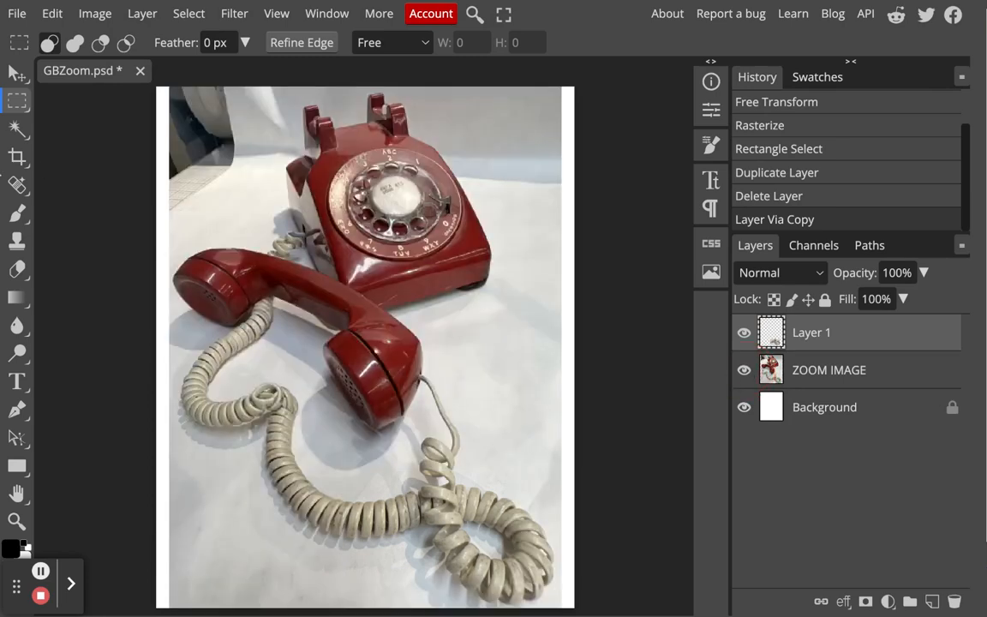
Step: Enlarge the copied cord piece to about 176.5% width and 201% height and move it over the photo's lower-left corner
{"action": "left_click", "coordinate": [17, 75]}
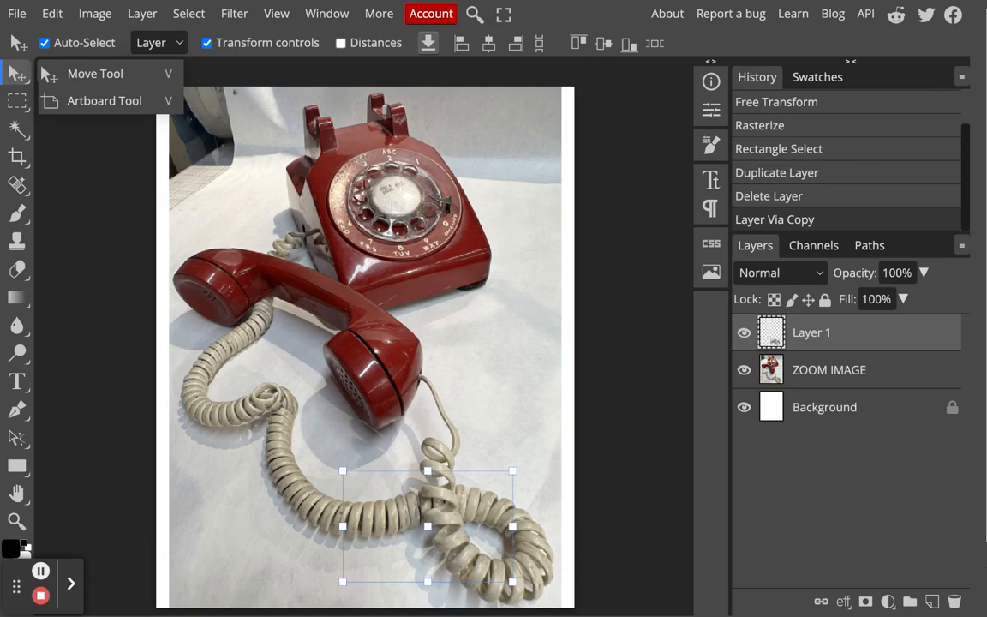
{"action": "left_click", "coordinate": [207, 44]}
{"action": "left_click", "coordinate": [207, 44]}
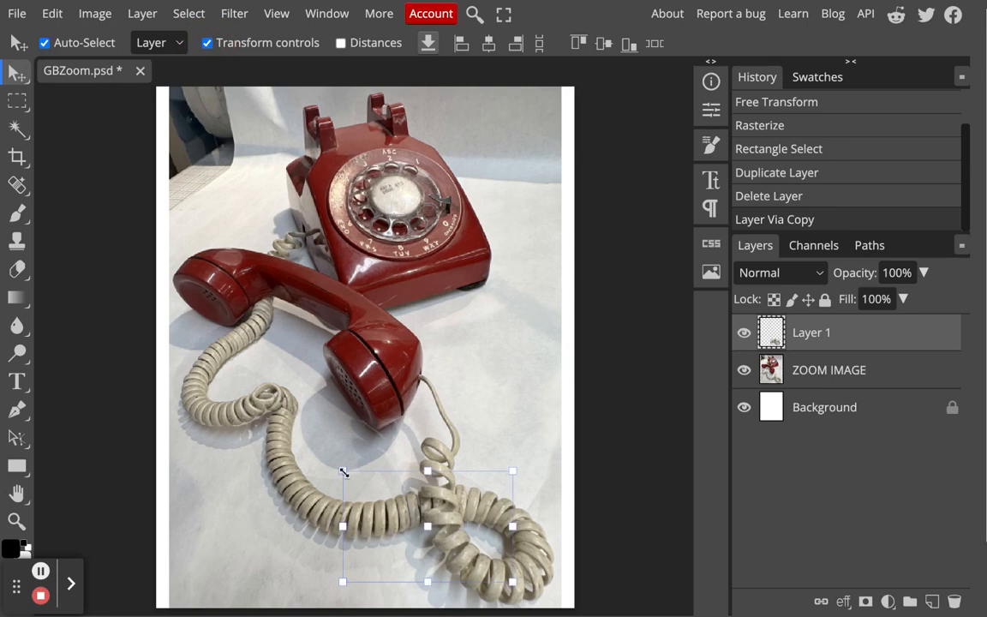
{"action": "left_click_drag", "start_coordinate": [343, 470], "coordinate": [212, 358]}
{"action": "left_click_drag", "start_coordinate": [365, 495], "coordinate": [309, 578]}
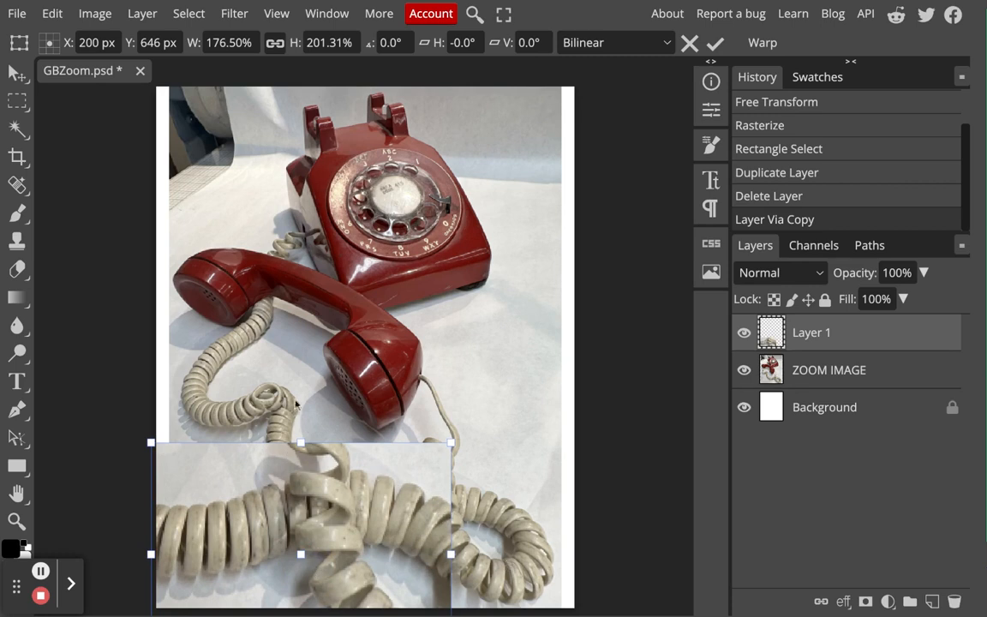
Step: Apply the cord piece's transform and switch to Ellipse Select with the ZOOM IMAGE layer active
{"action": "left_click", "coordinate": [857, 378]}
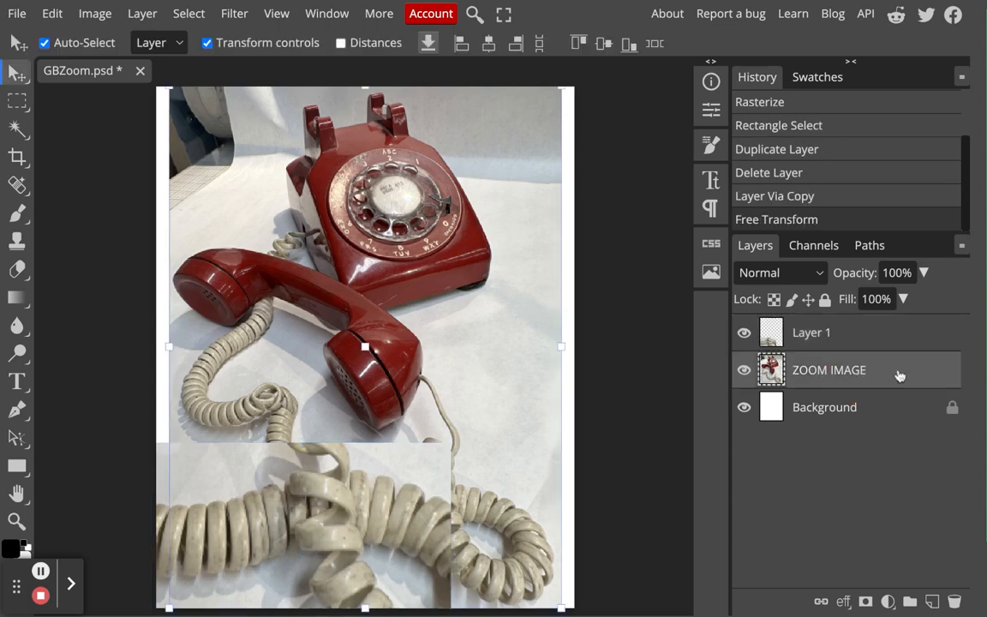
{"action": "left_click", "coordinate": [19, 102]}
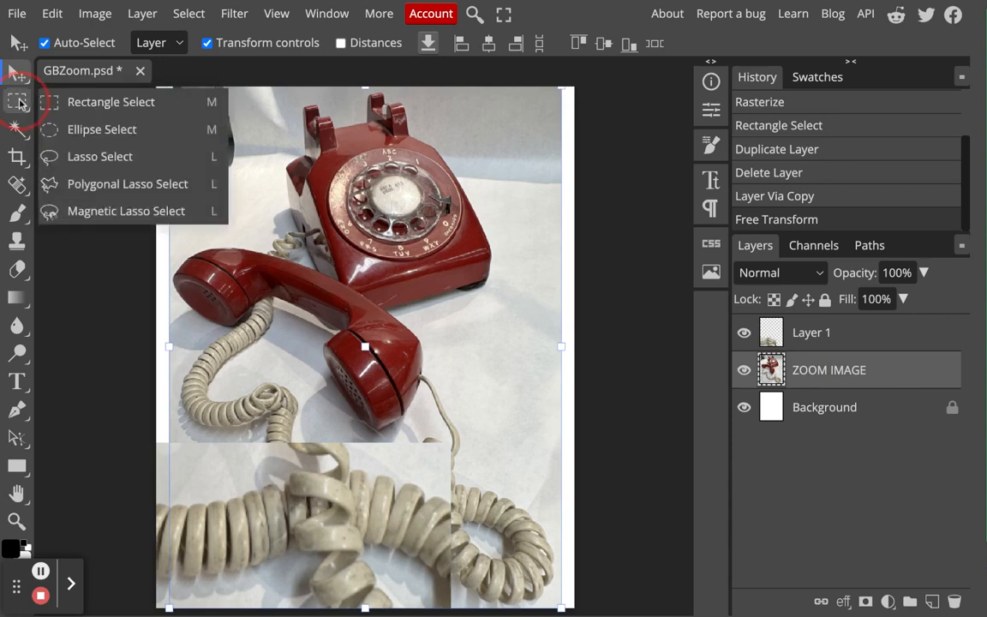
{"action": "left_click", "coordinate": [94, 130]}
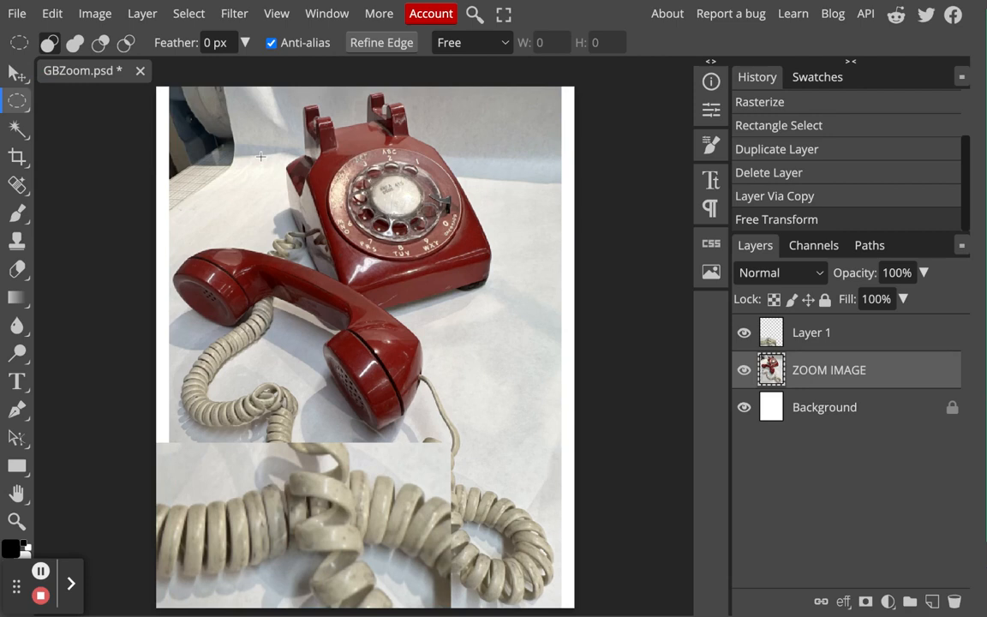
{"action": "left_click_drag", "start_coordinate": [259, 154], "coordinate": [446, 226]}
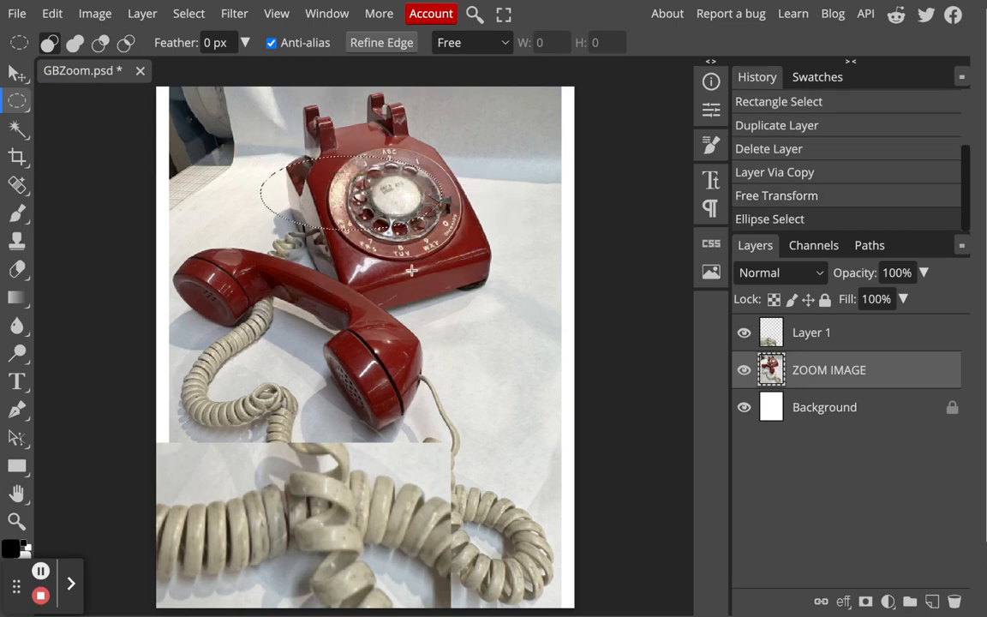
{"action": "left_click", "coordinate": [52, 13]}
{"action": "left_click", "coordinate": [64, 41]}
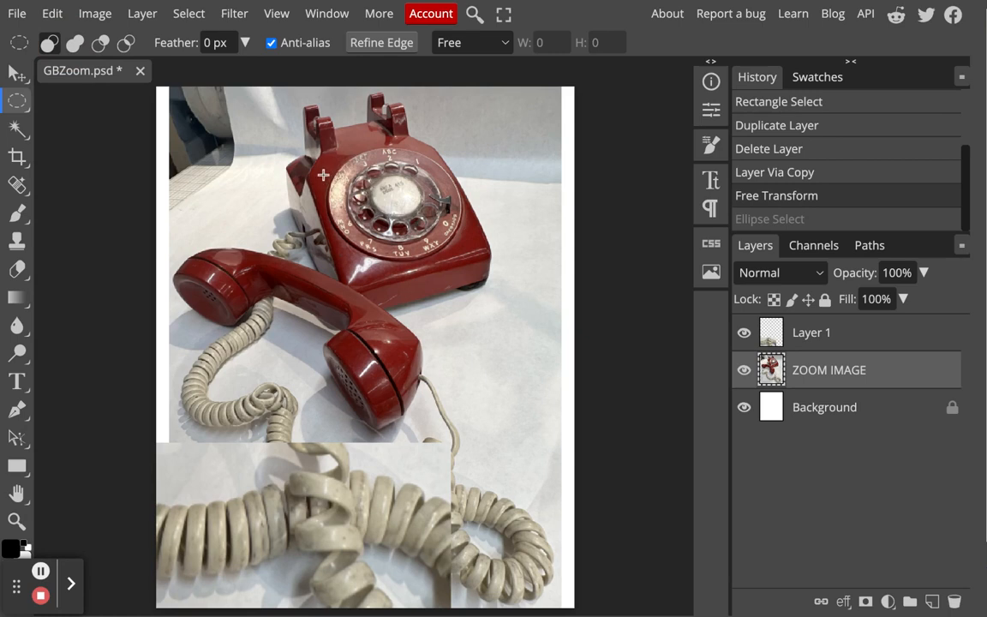
Step: Select a circle over the dial's lower part and the phone body and copy it to a new layer with Layer Via Copy
{"action": "key", "text": "shift"}
{"action": "left_click_drag", "start_coordinate": [323, 173], "coordinate": [501, 333]}
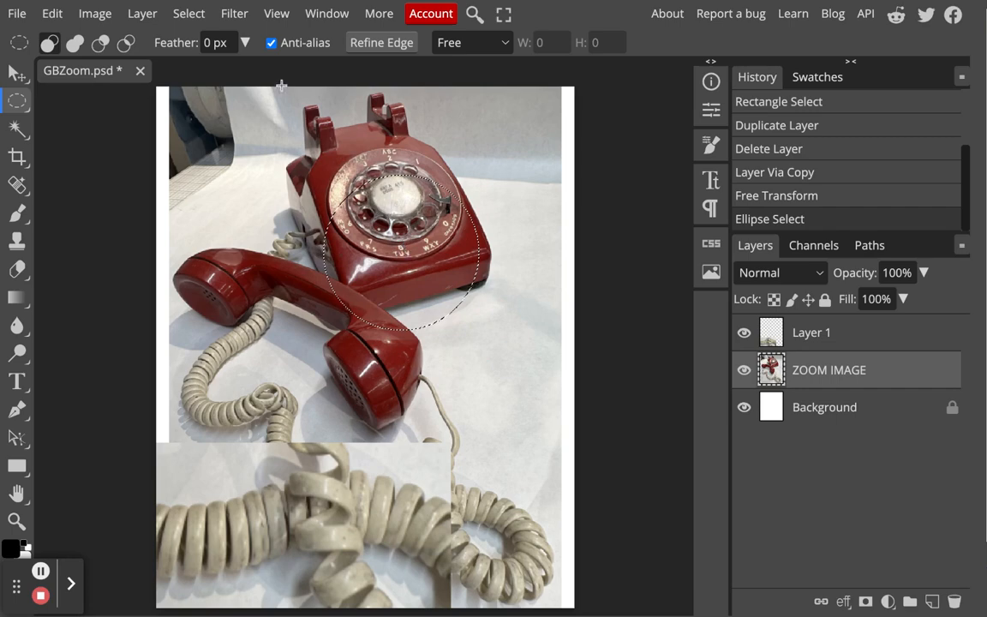
{"action": "left_click", "coordinate": [144, 14]}
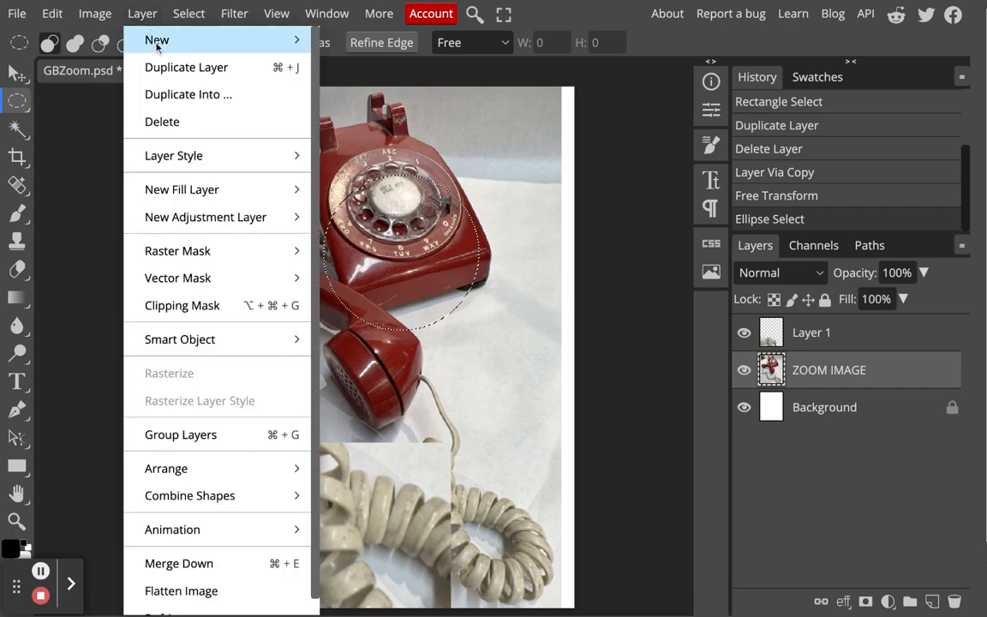
{"action": "mouse_move", "coordinate": [225, 47]}
{"action": "left_click", "coordinate": [358, 154]}
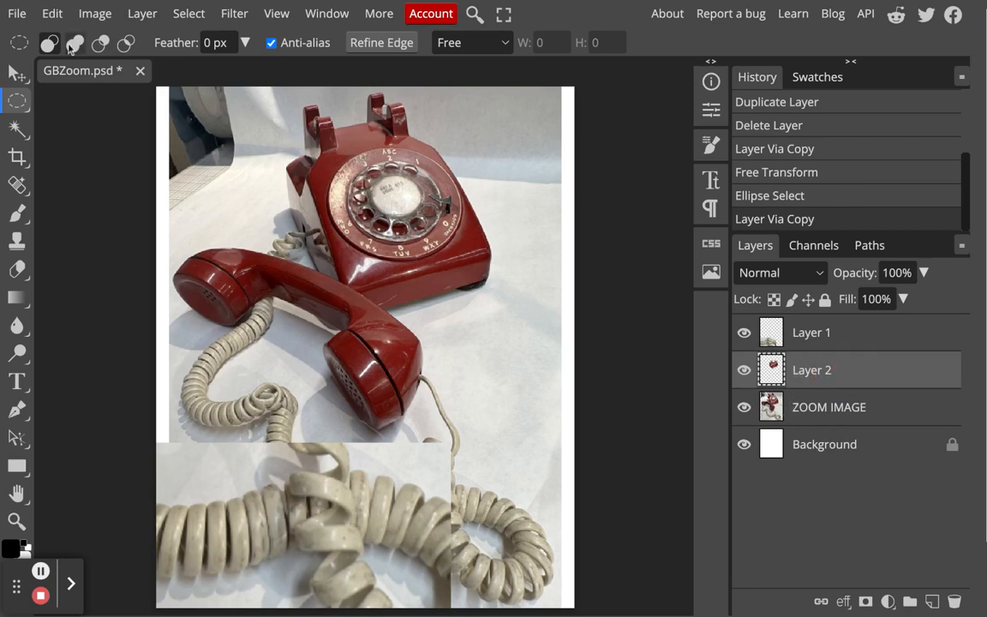
Step: Enlarge the dial piece to about 152% width and 139.5% height, move it down over the phone, rotate it about -41.3° and apply the transform
{"action": "left_click", "coordinate": [17, 76]}
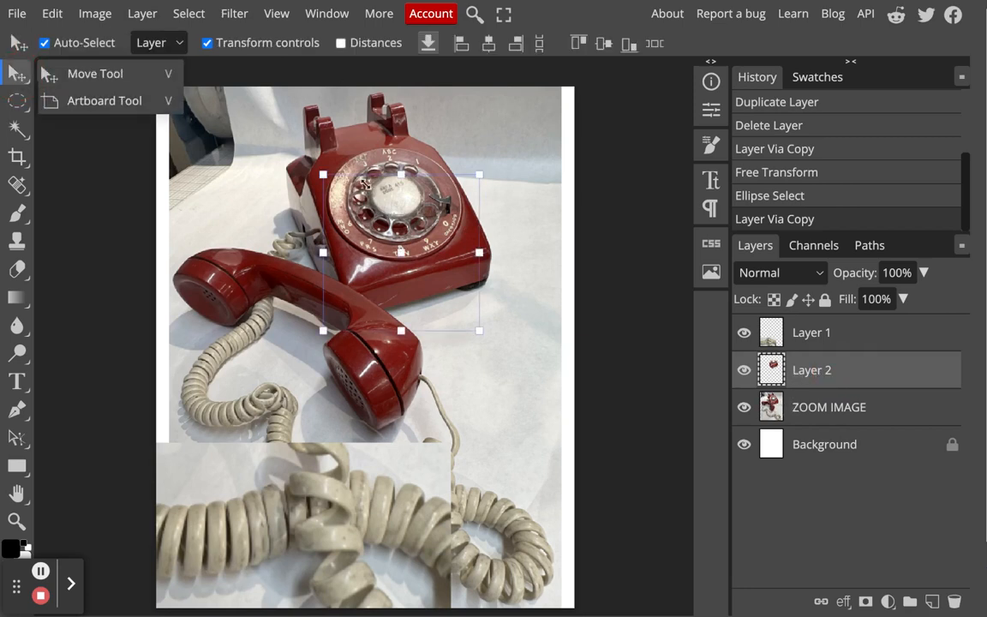
{"action": "left_click_drag", "start_coordinate": [479, 177], "coordinate": [565, 112]}
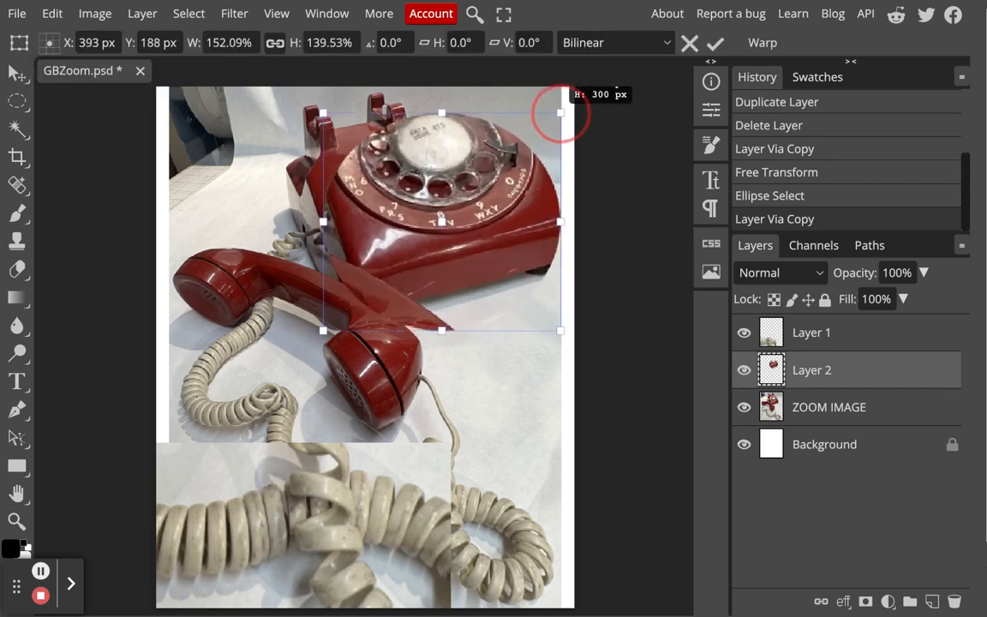
{"action": "left_click_drag", "start_coordinate": [476, 207], "coordinate": [462, 277]}
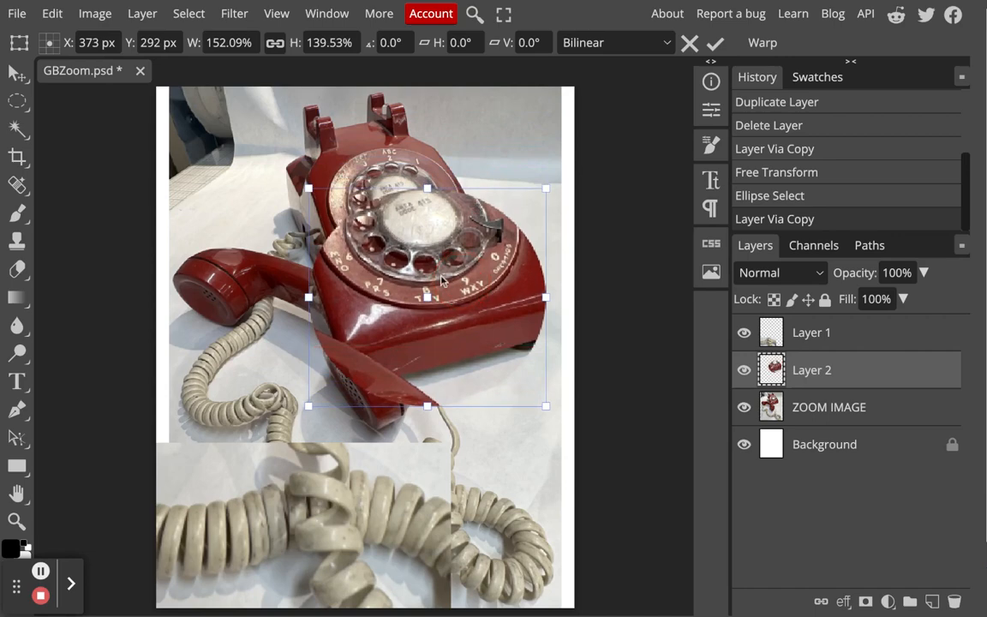
{"action": "left_click_drag", "start_coordinate": [285, 175], "coordinate": [256, 296]}
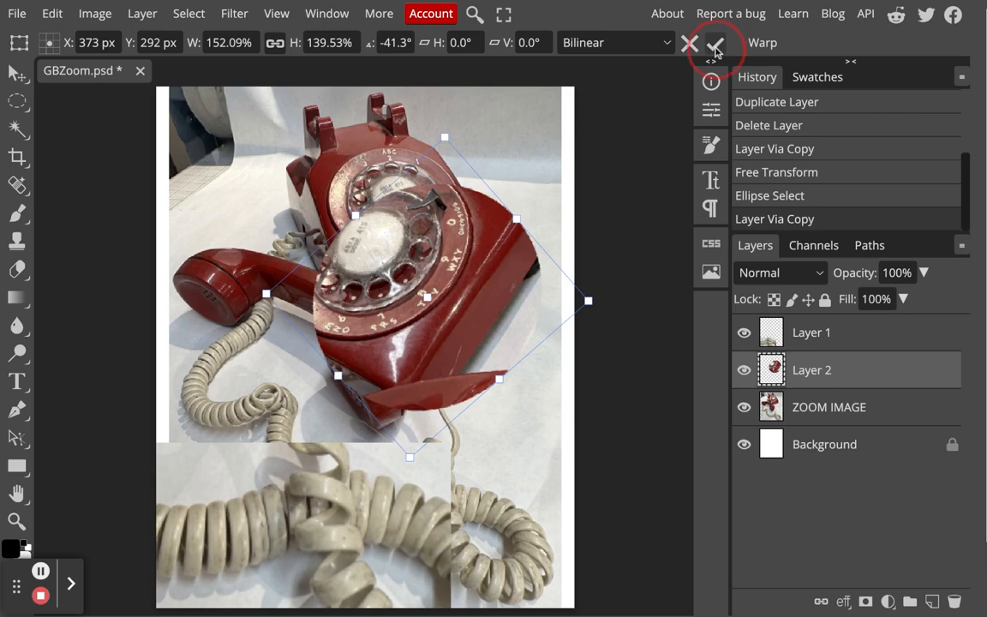
{"action": "left_click", "coordinate": [715, 44]}
{"action": "left_click", "coordinate": [632, 307]}
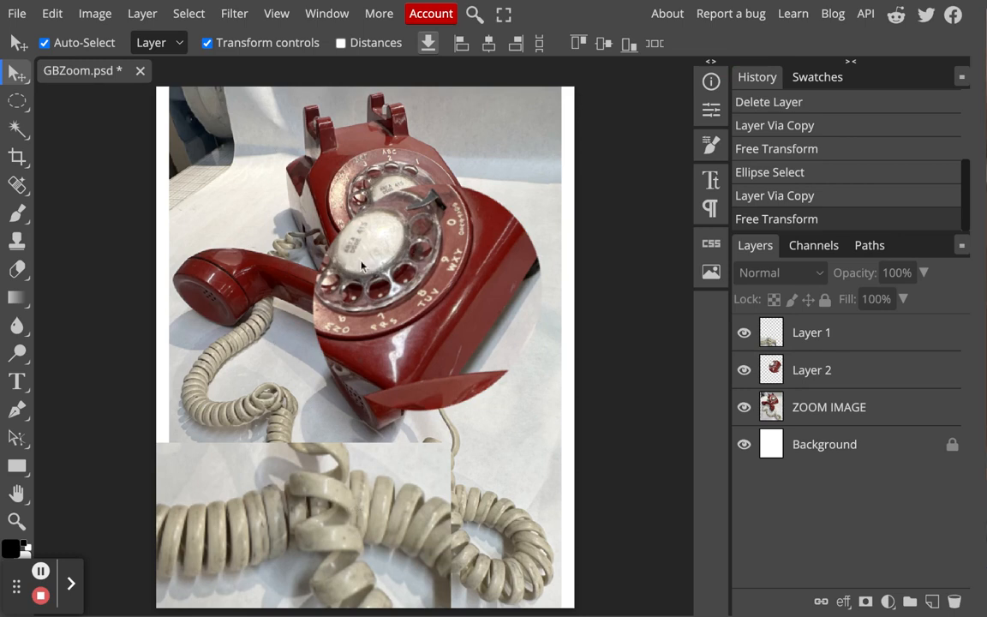
Step: Export the composition as a JPG named GBZoom at 576 × 720 px and 70% quality
{"action": "left_click", "coordinate": [17, 14]}
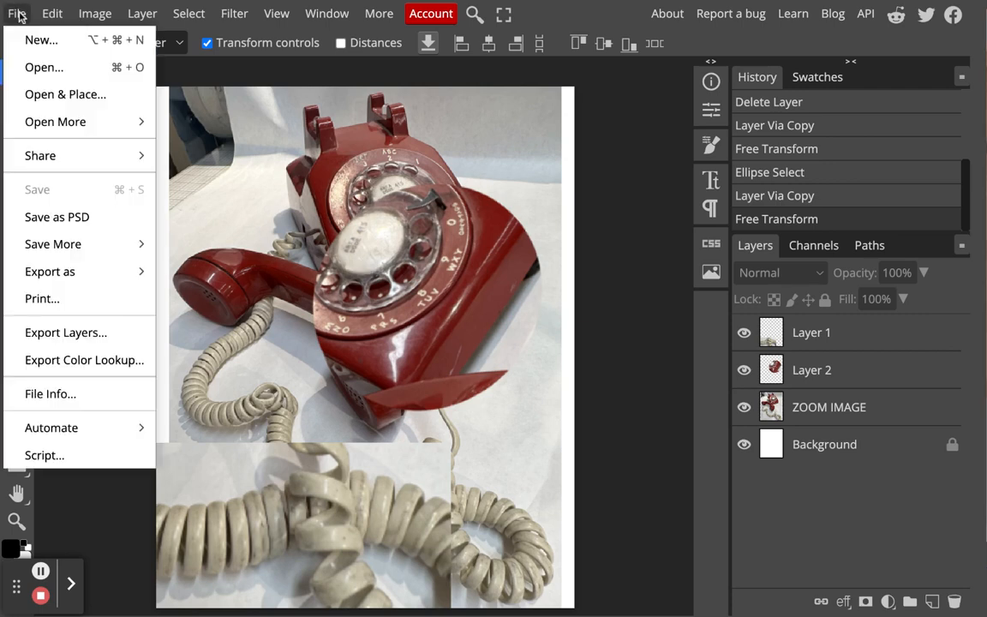
{"action": "left_click", "coordinate": [74, 271]}
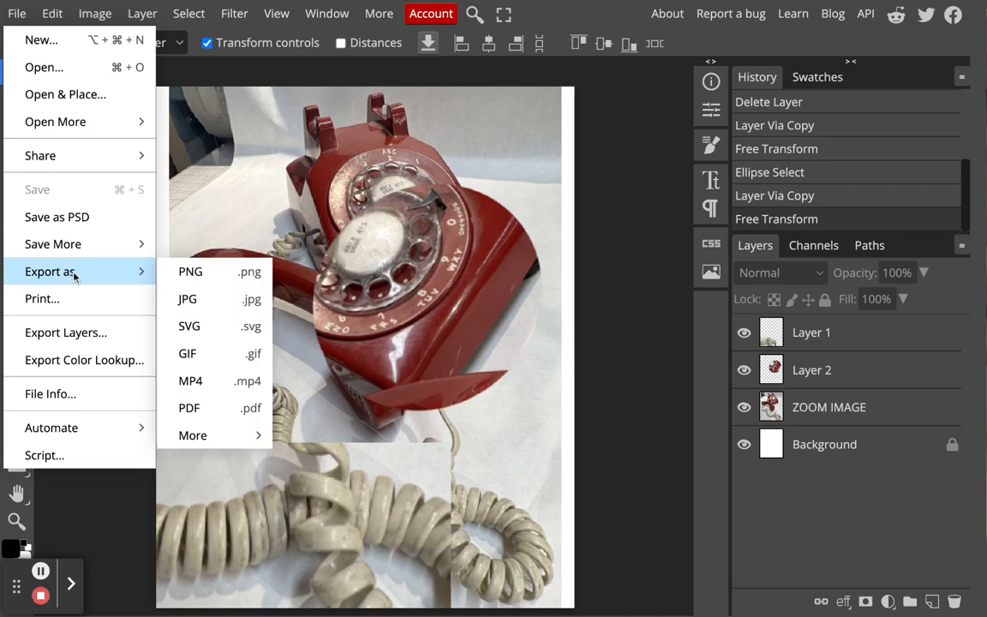
{"action": "left_click", "coordinate": [222, 301]}
{"action": "left_click", "coordinate": [698, 117]}
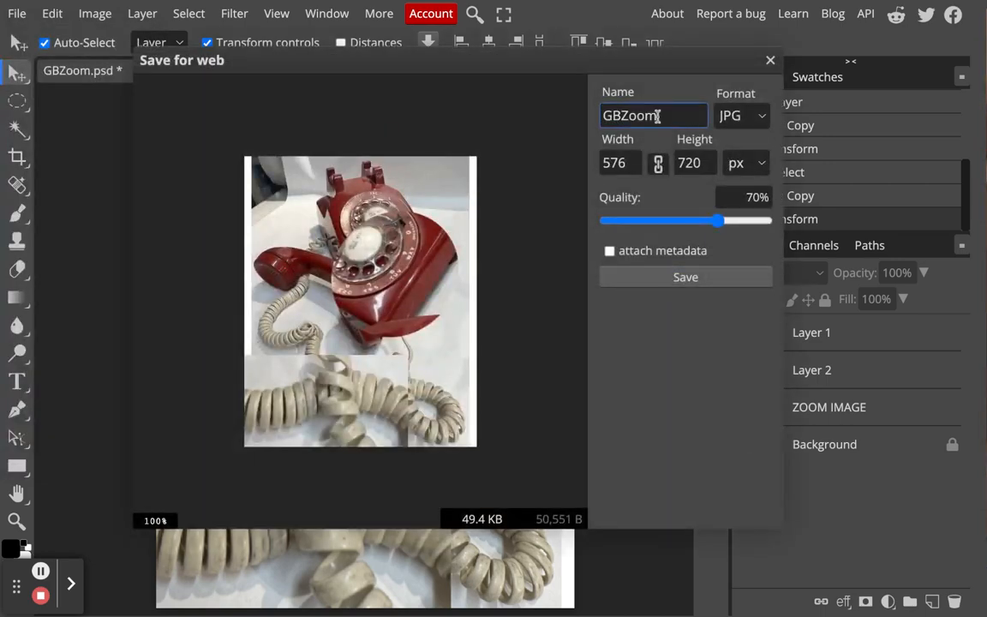
{"action": "left_click", "coordinate": [685, 278]}
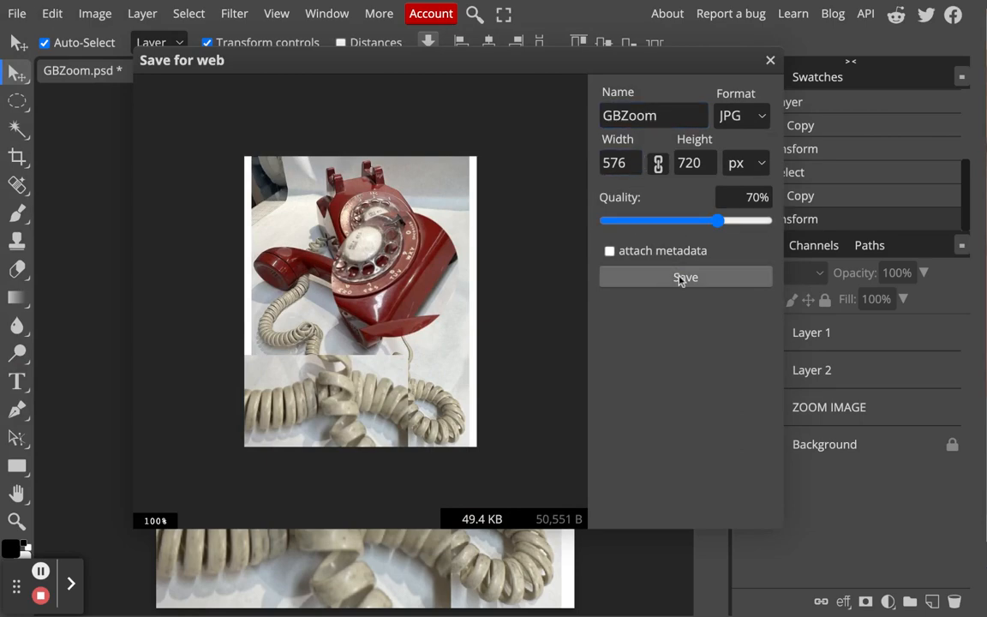
{"action": "left_click", "coordinate": [685, 279]}
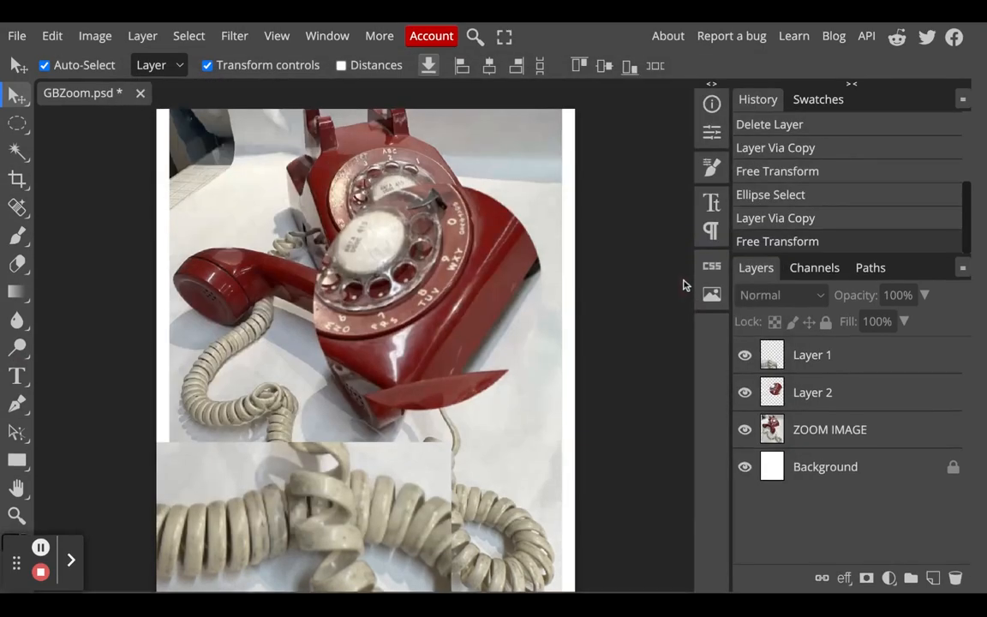